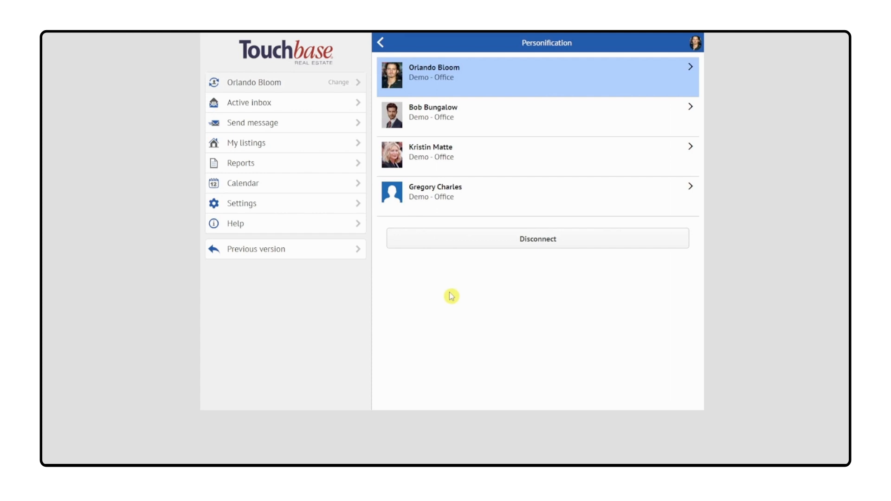
Step: Switch to the team member without a photo and add the support e-mail address as a destination in their reception profile
click(484, 196)
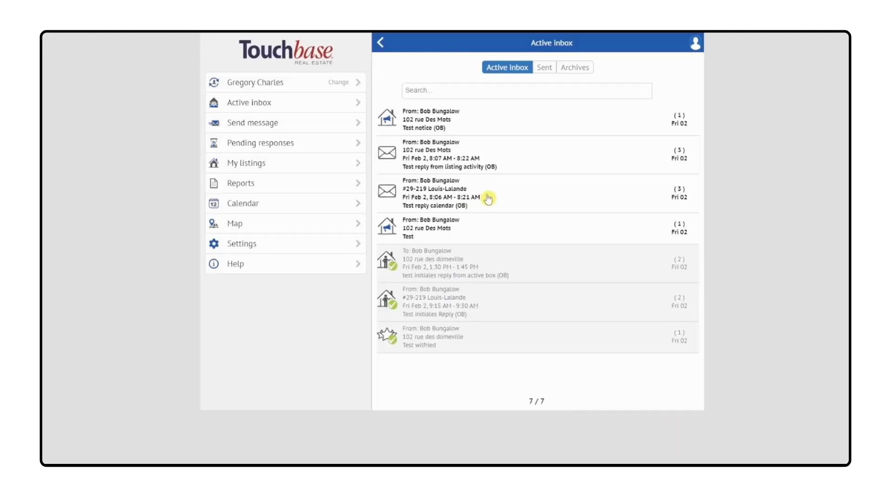
click(256, 246)
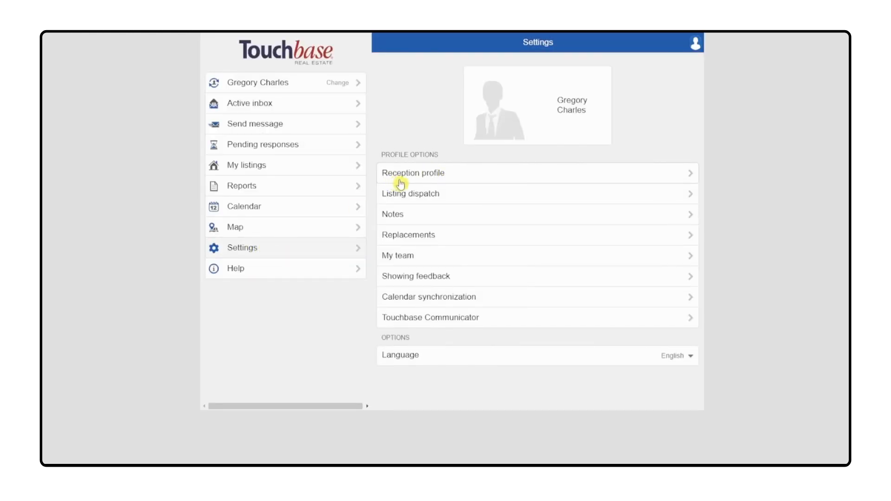
click(472, 179)
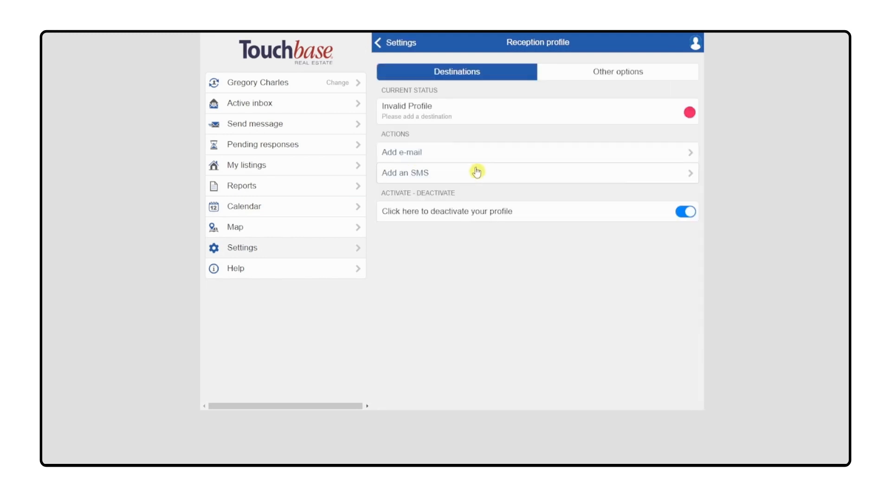
click(437, 154)
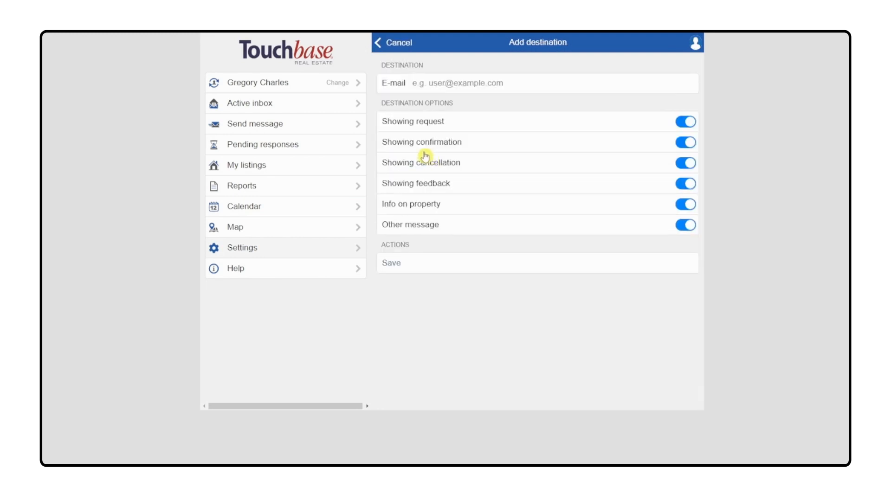
click(439, 81)
key(ctrl+v)
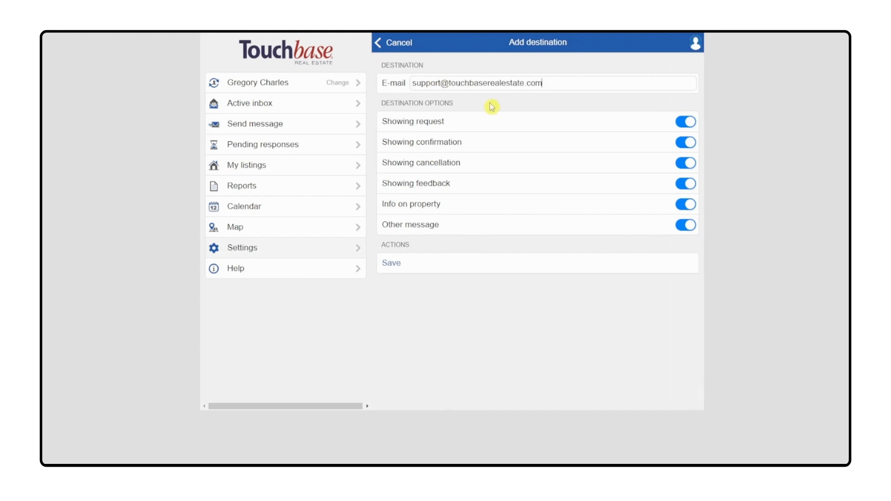
click(398, 263)
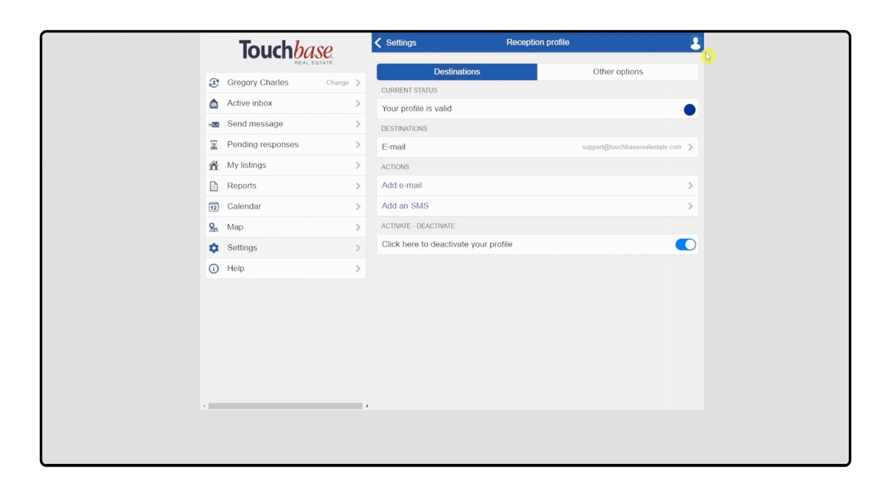
Step: Return to the assistant's own account, view that same member's reception profile in the previous version, and switch back to the new version
click(280, 90)
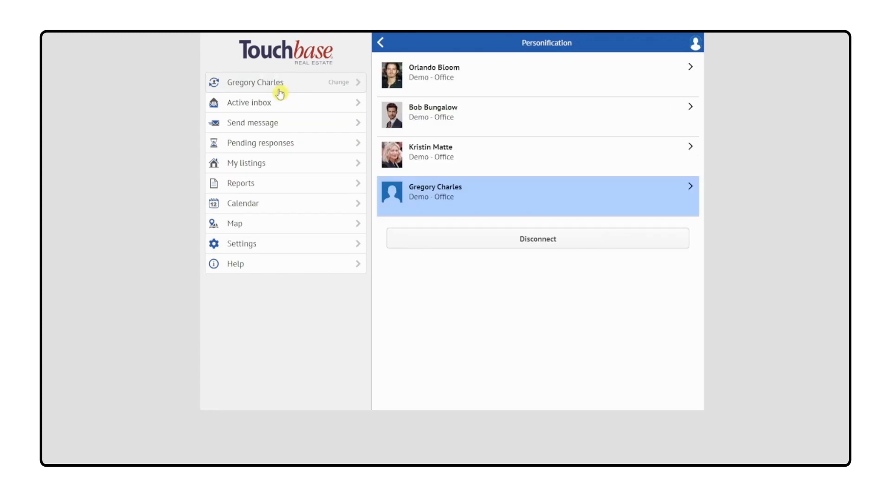
click(497, 75)
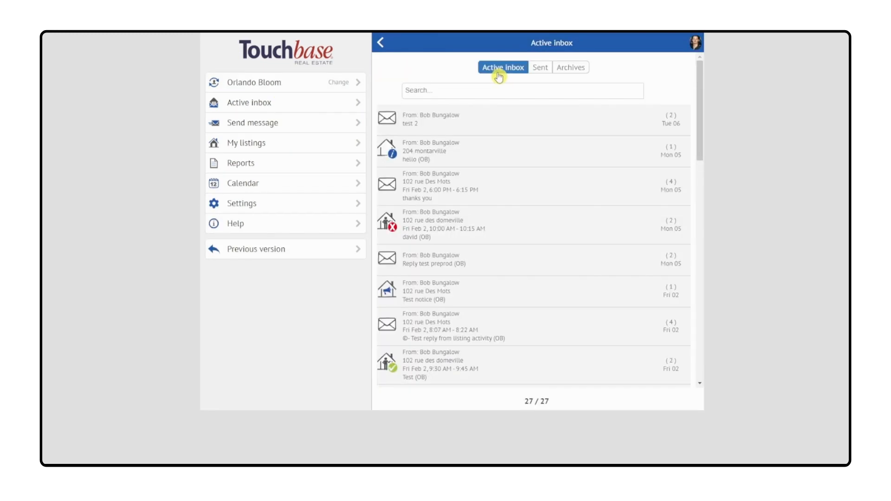
click(276, 249)
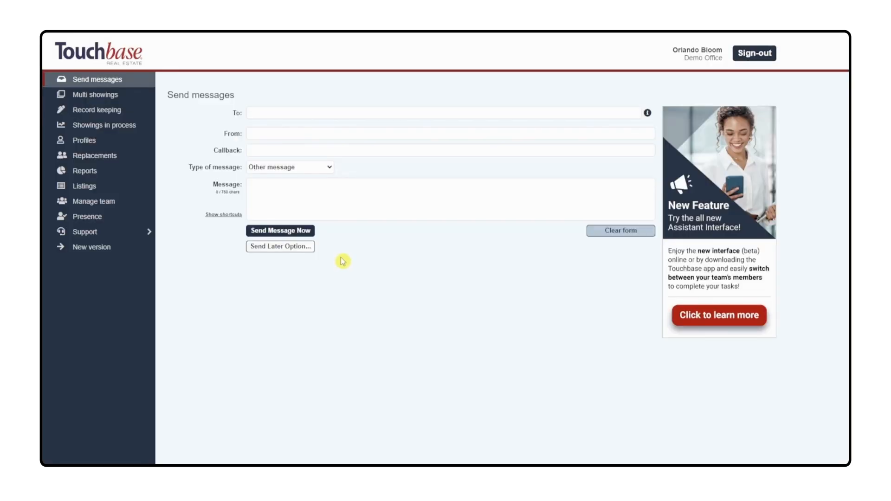
click(89, 141)
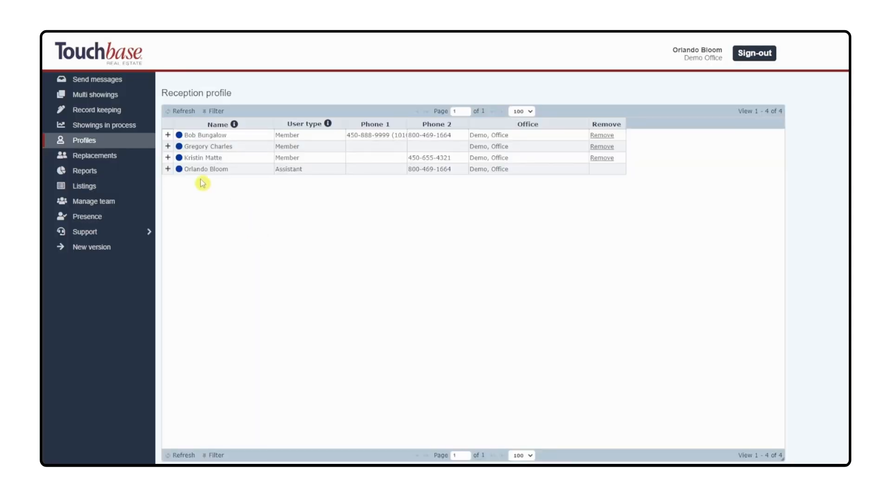
click(166, 150)
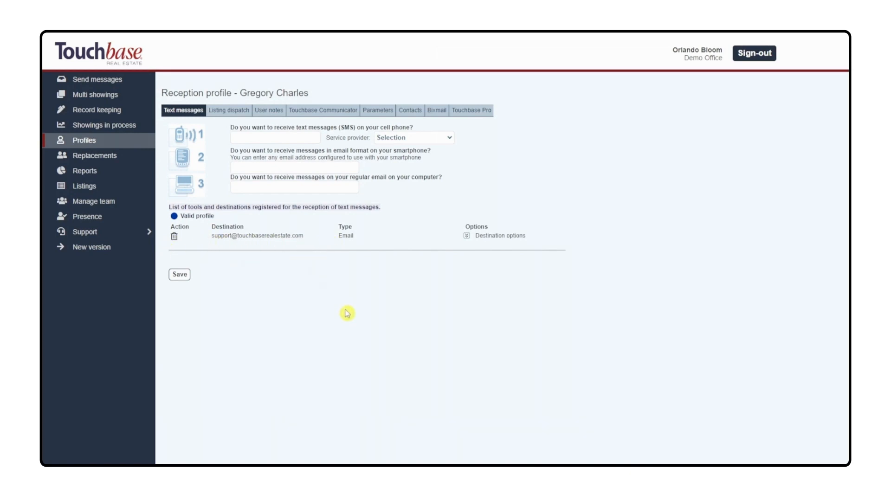
click(88, 249)
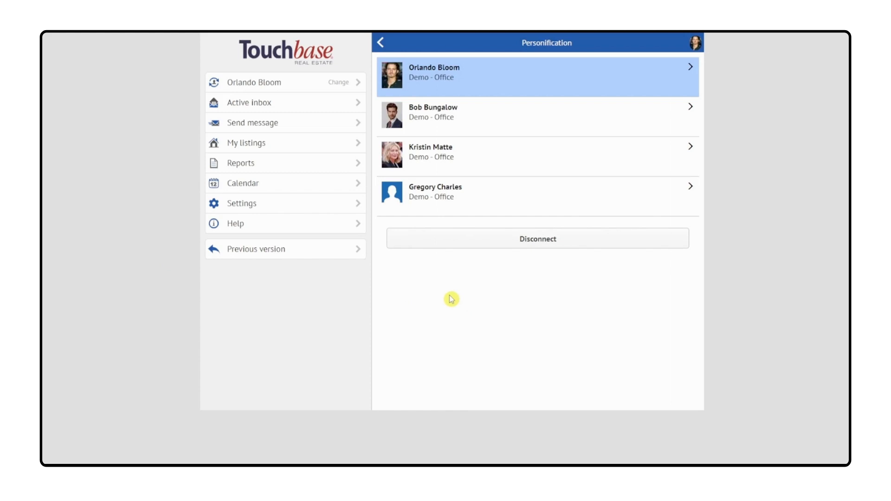
Step: Send an Other message to the second listed team member saying a contact is on his way, signed with the assistant's first name
click(268, 106)
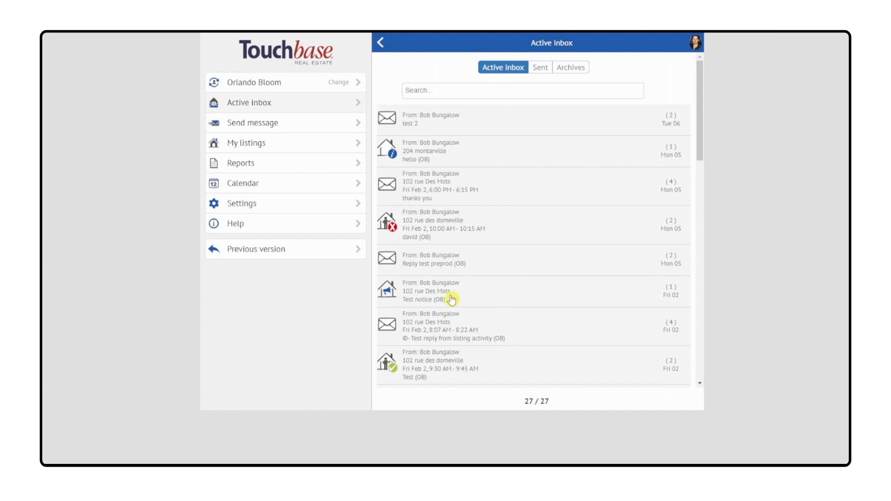
click(282, 129)
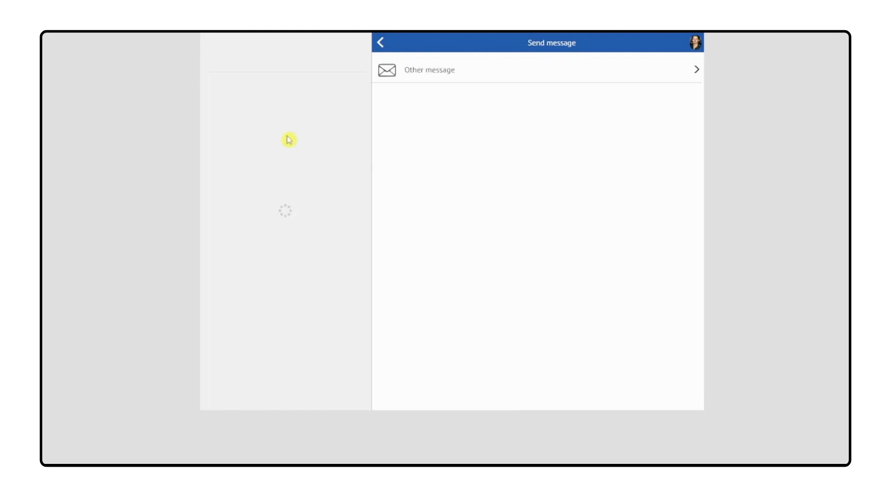
click(512, 74)
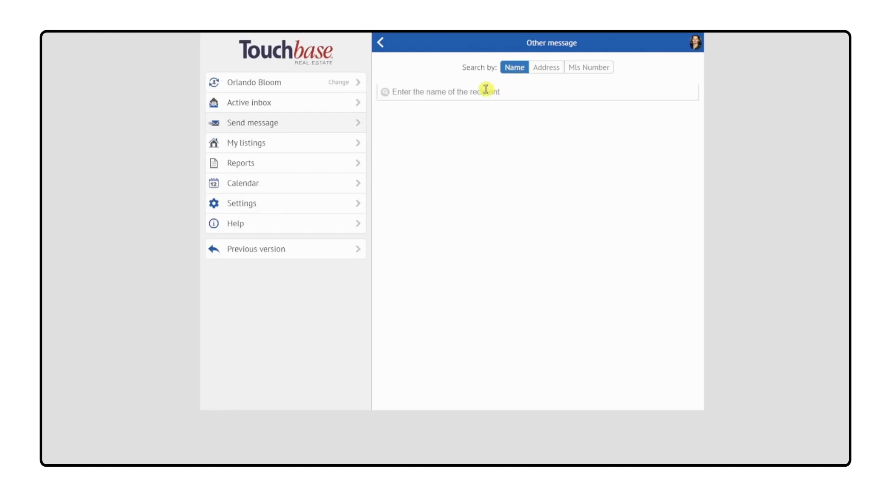
text(bob bu)
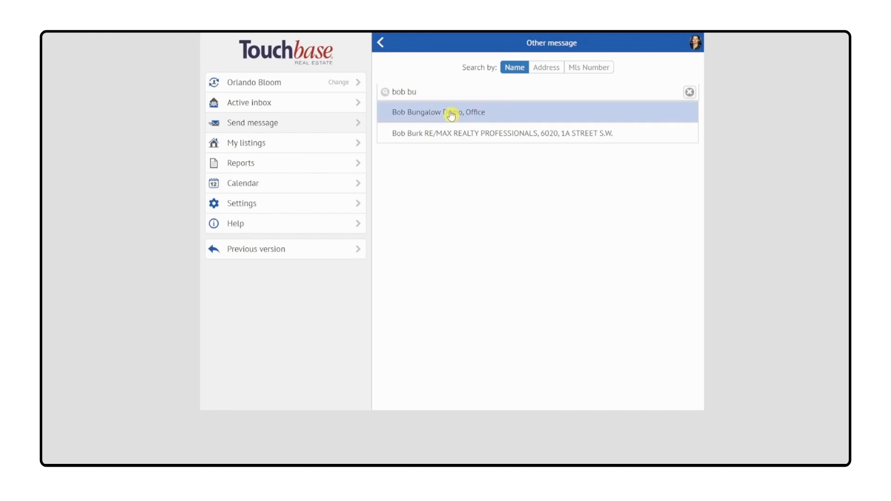
click(454, 111)
click(450, 102)
text(Tom Says he's on his way. -Orlando)
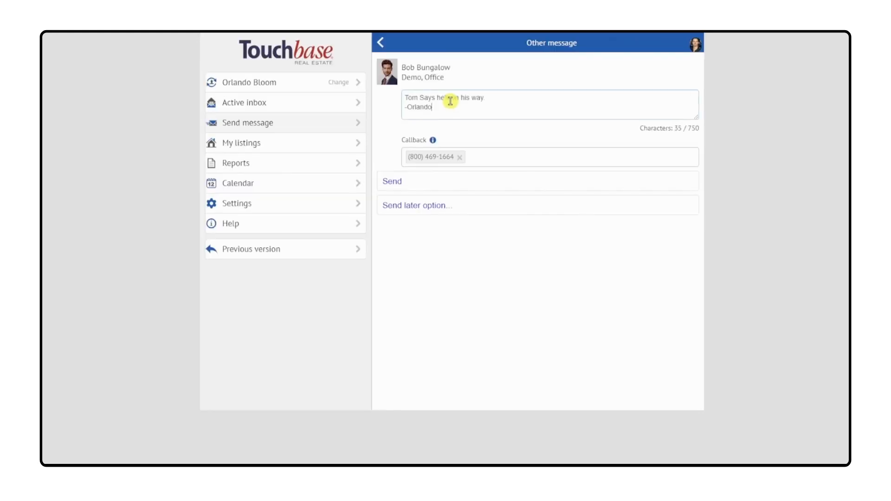
click(415, 186)
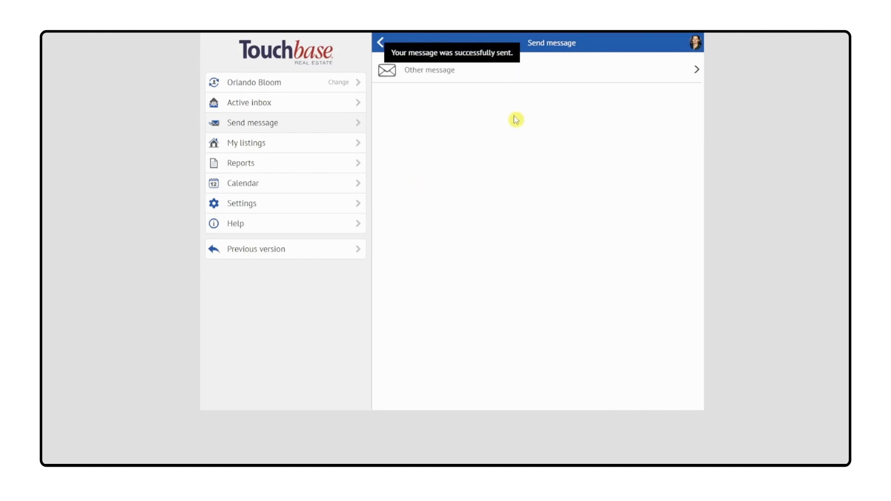
Step: Switch to the second listed team member and view the message types available to send on their behalf
click(695, 45)
click(430, 115)
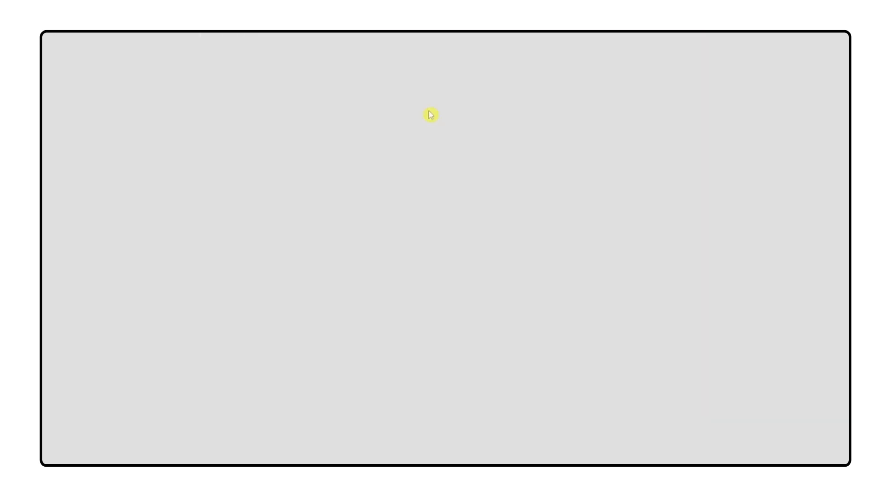
click(284, 124)
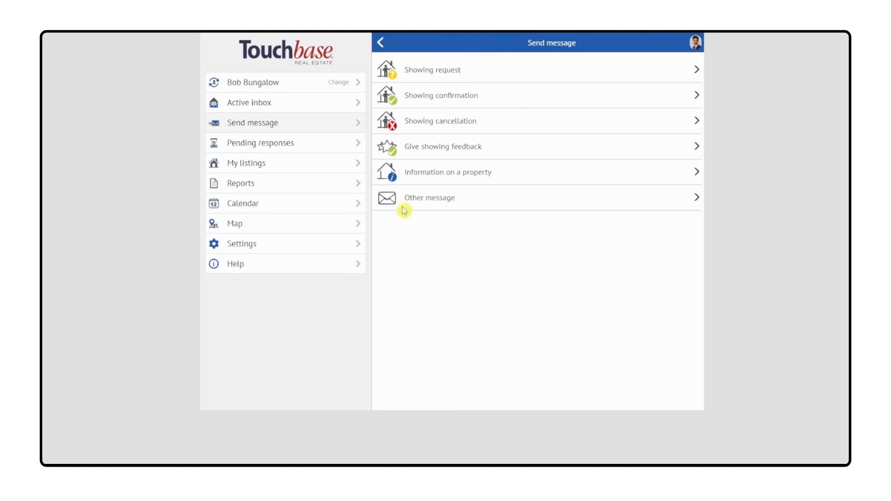
Step: Display the member's detailed report of sent messages, covering all message types from 2024-02-08 to 2024-02-09
click(274, 186)
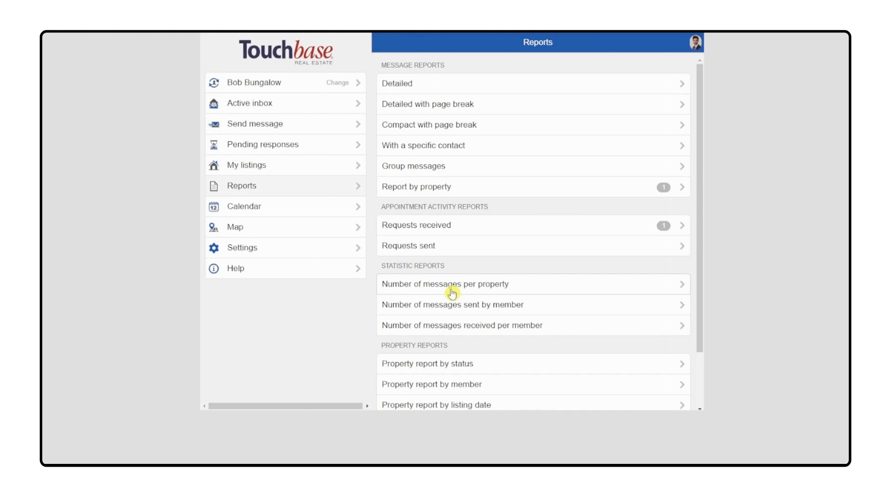
click(455, 84)
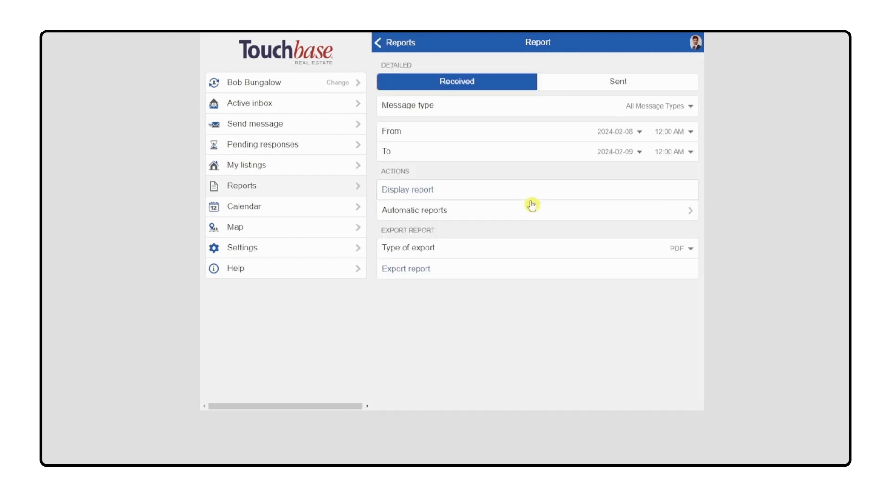
click(609, 83)
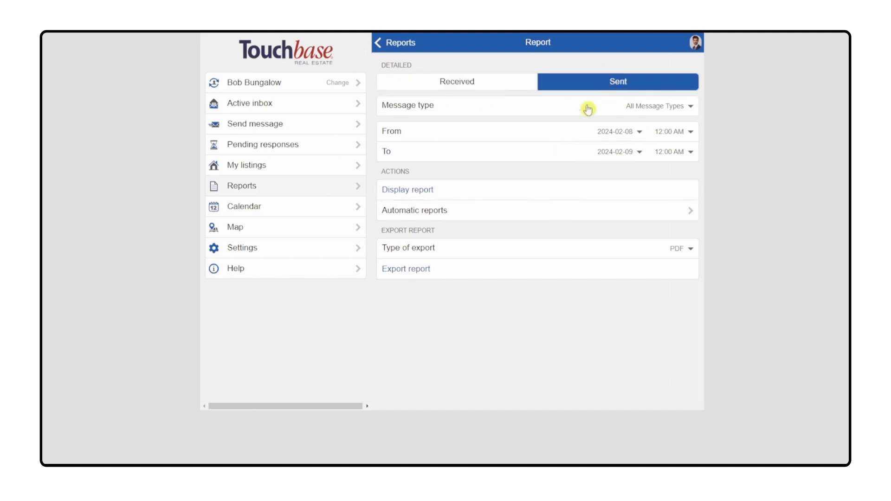
click(414, 194)
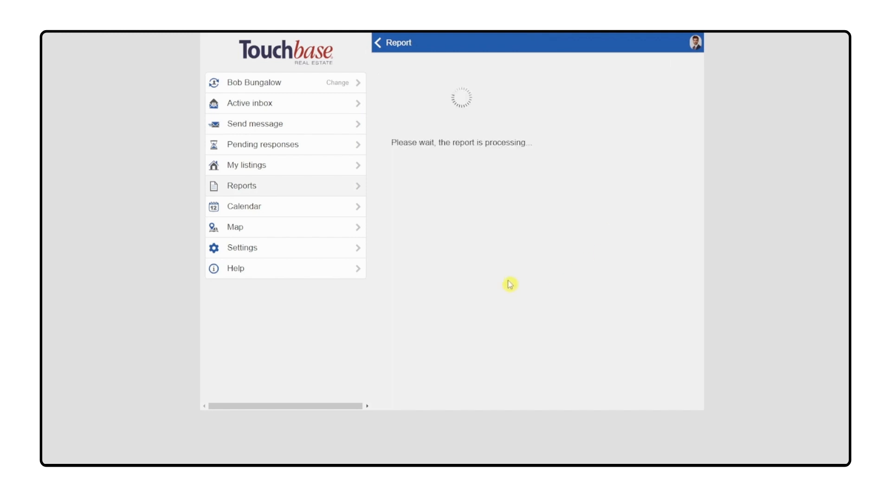
scroll(450, 297, down, 10)
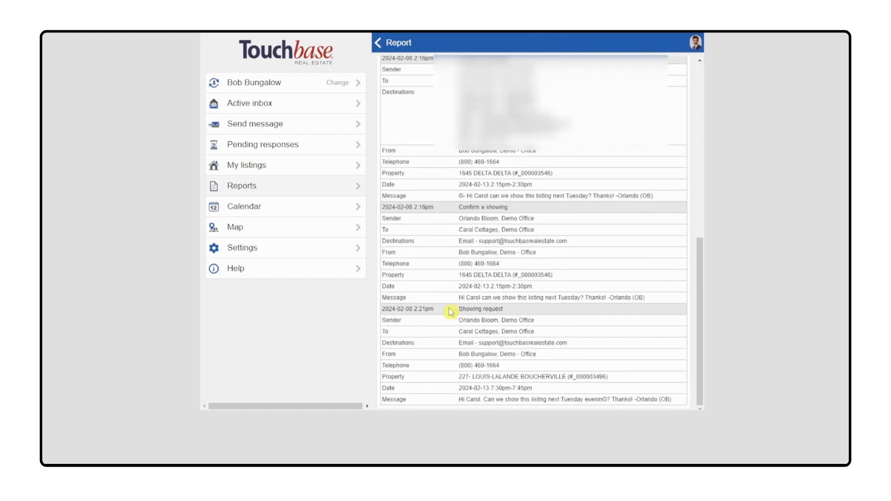
Step: Highlight the From entry and the assistant's initials ending the message in the report's last showing request
drag(654, 399, 679, 402)
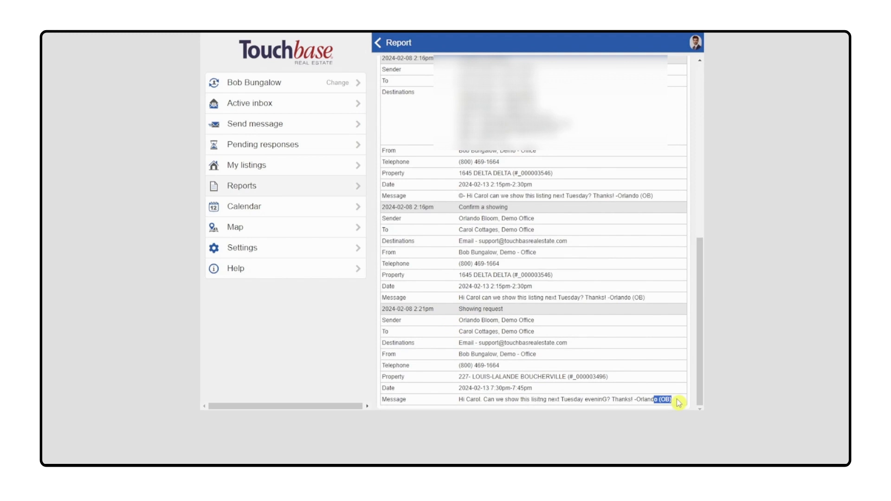
triple_click(576, 354)
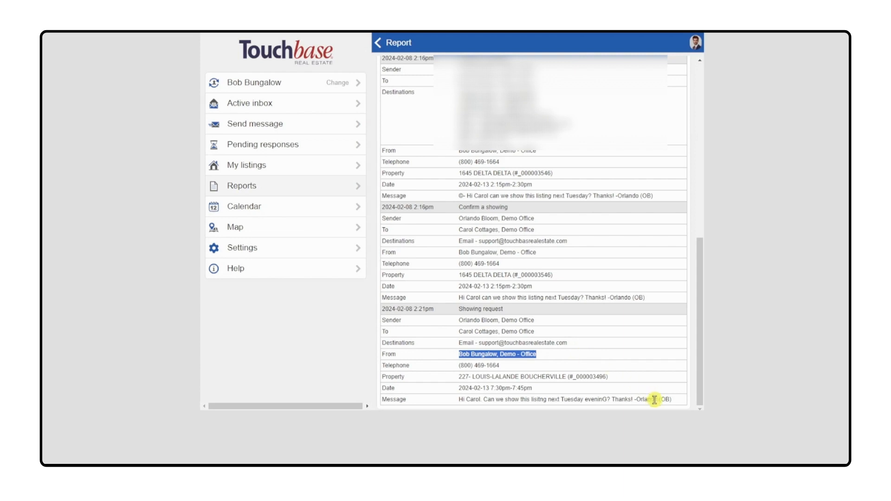
drag(654, 399, 678, 403)
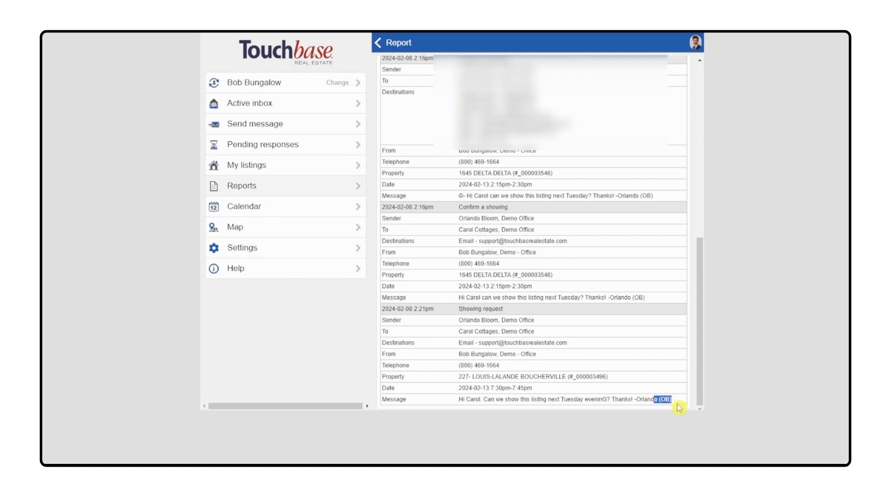
click(678, 406)
Step: Switch back to the assistant's account and display its detailed report of sent messages
click(291, 87)
click(450, 76)
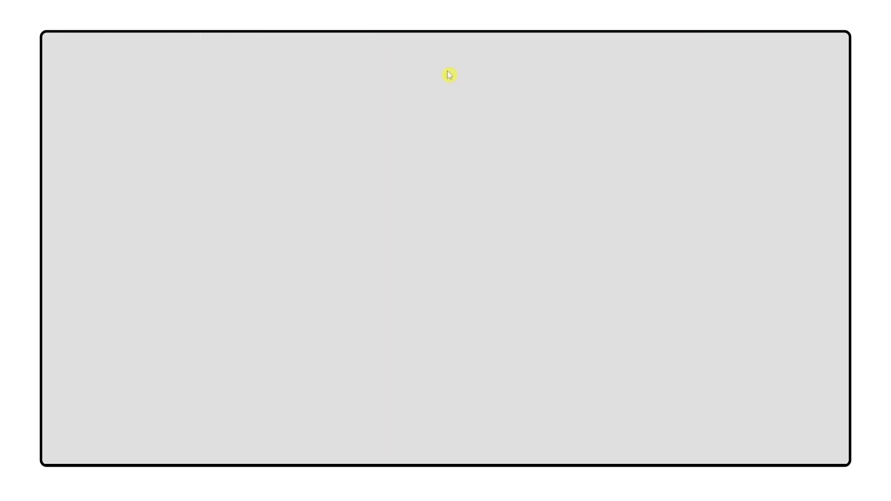
click(257, 173)
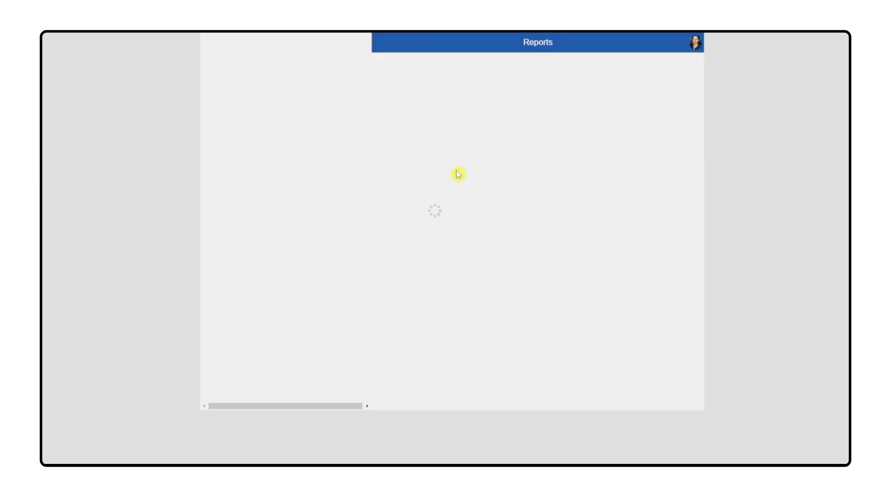
click(479, 86)
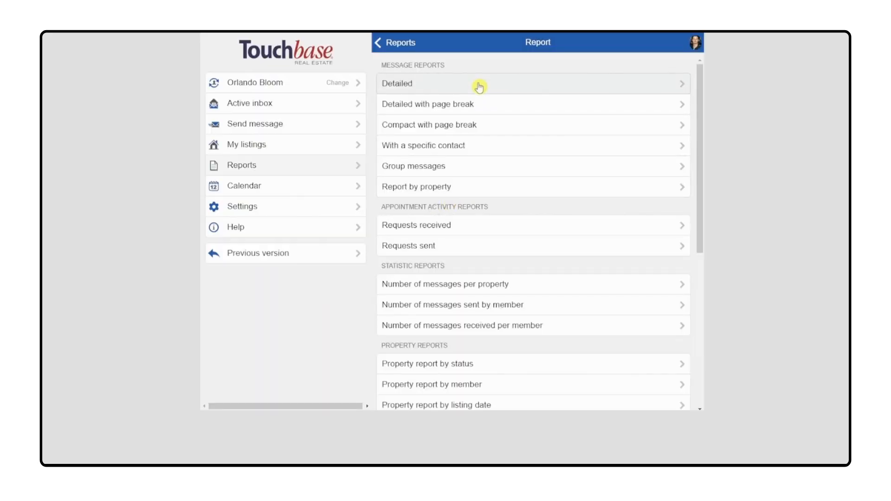
click(622, 82)
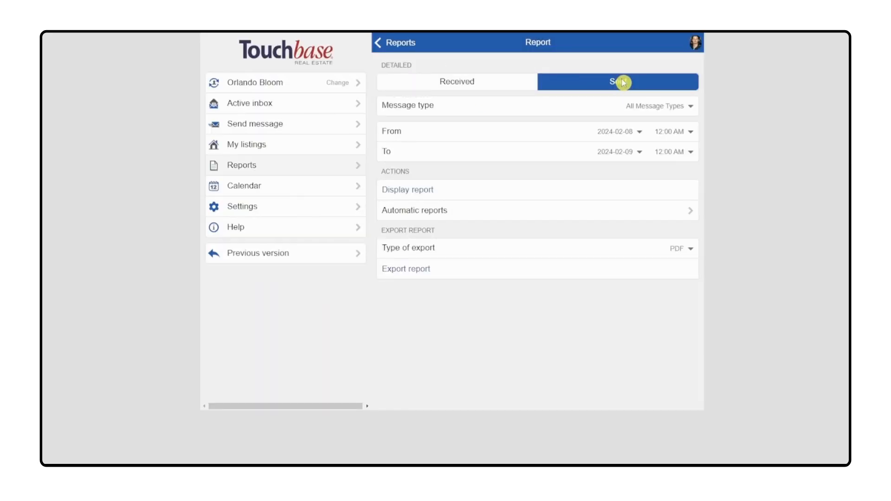
click(444, 189)
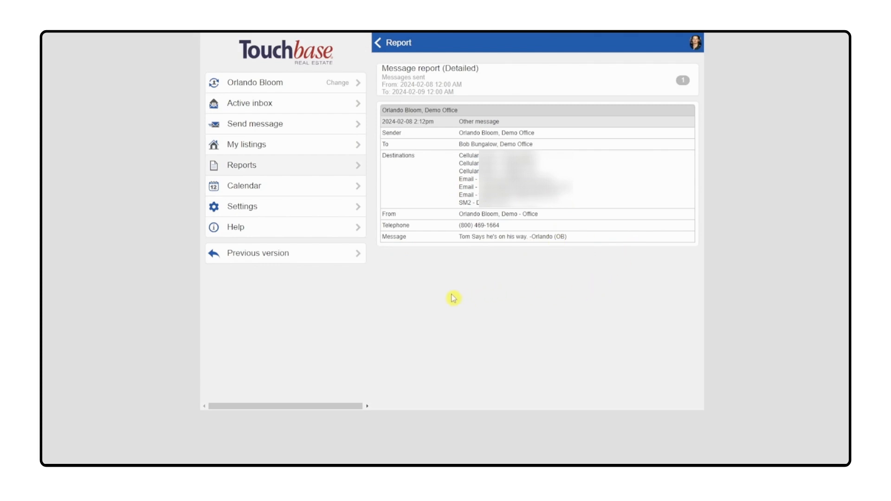
Step: Review the showings scheduled on February 1, 2 and 13 in the assistant's calendar
click(285, 191)
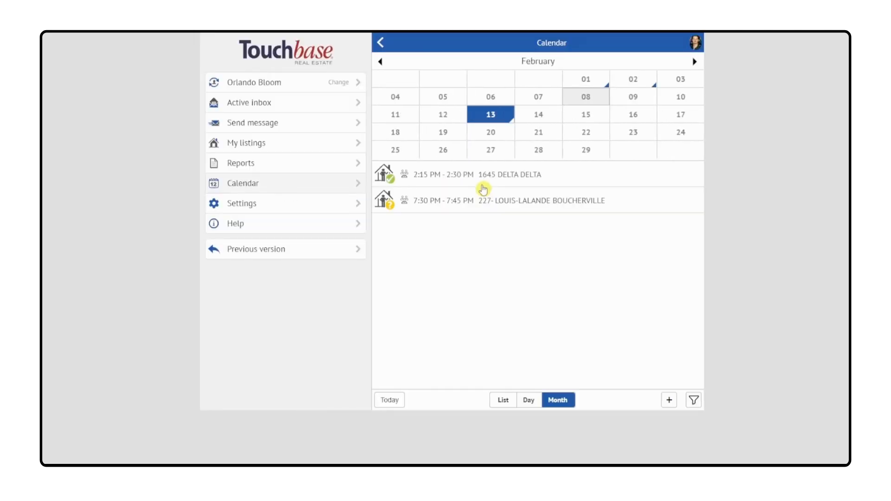
click(585, 80)
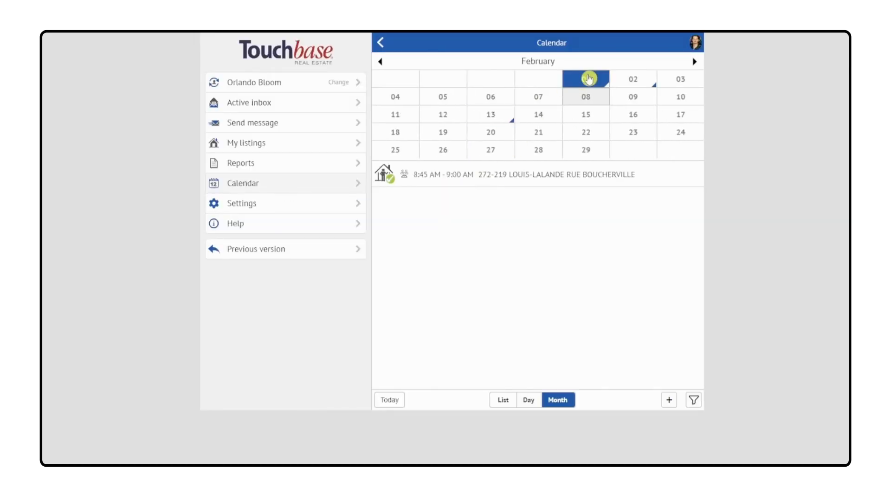
click(649, 84)
click(483, 125)
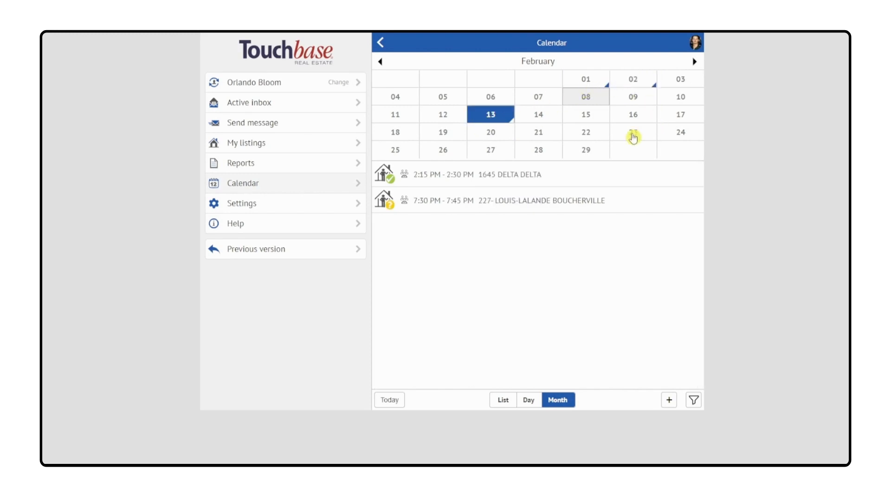
Step: View the details of the 7:30 PM showing on February 13, and switch to the showing agent's account
click(436, 196)
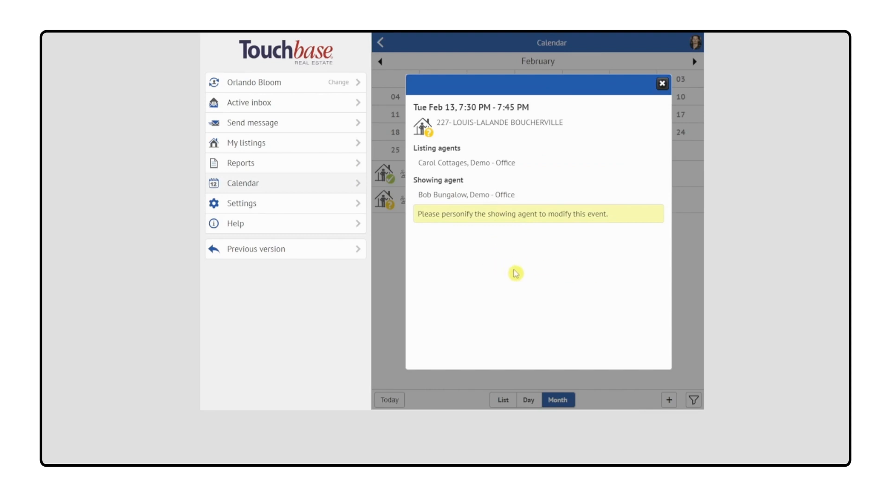
click(662, 84)
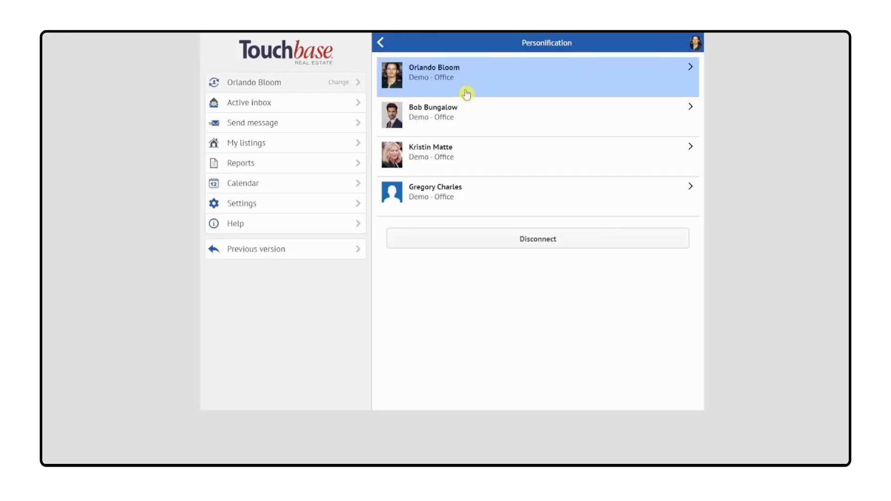
click(458, 117)
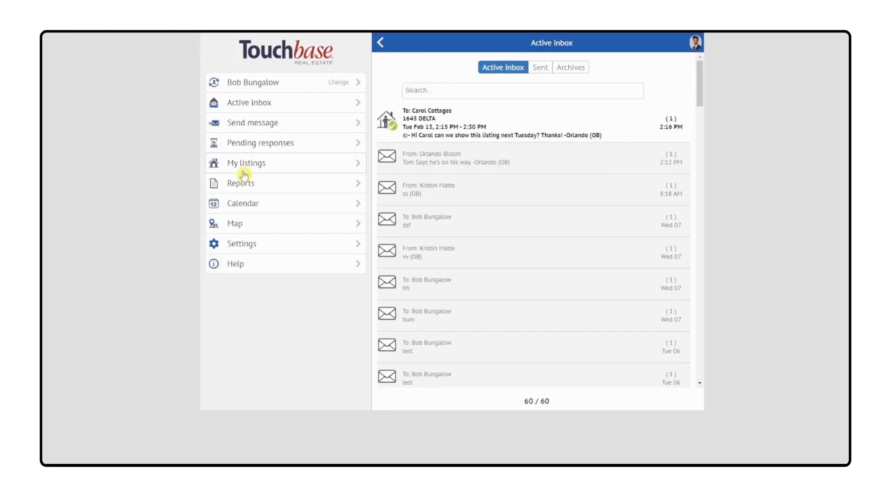
Step: Open the showing request message of the February 13, 7:30 PM showing from the agent's calendar
click(242, 207)
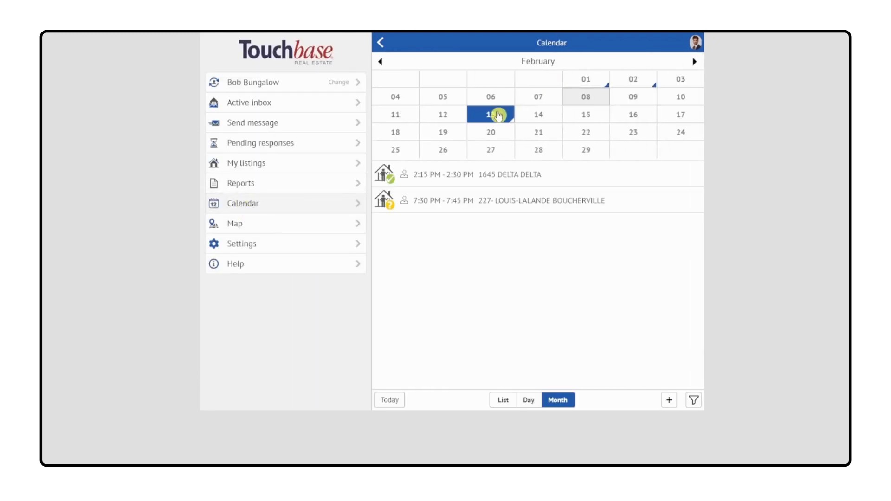
click(451, 205)
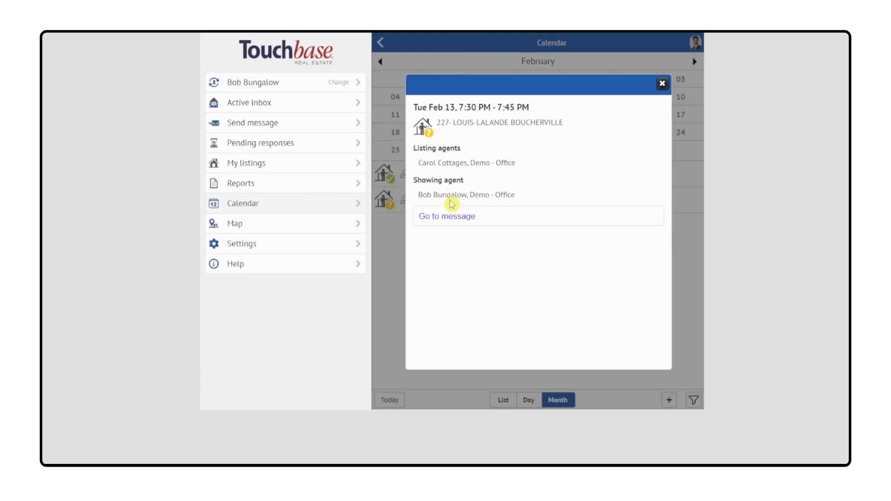
click(462, 220)
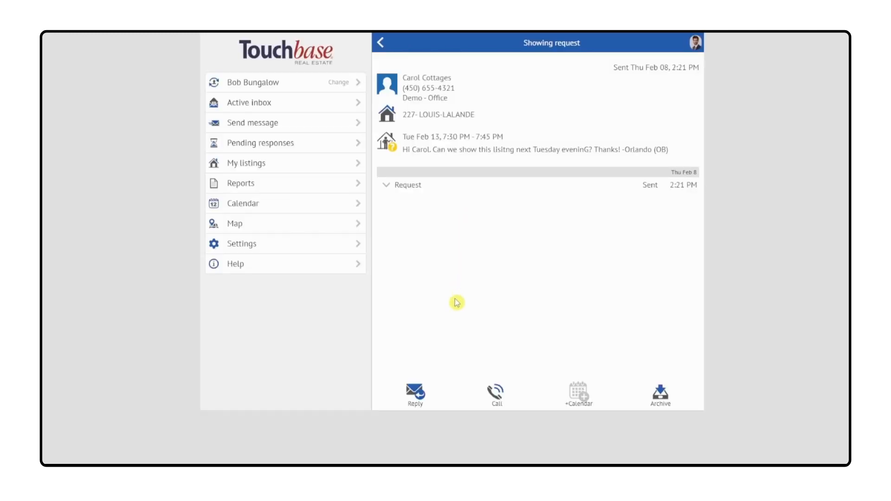
Step: Send a showing cancellation commenting "Sorry something came up. We'll re-schedule soon! Thanks!" with the assistant's first name, and check February 13 in the calendar
click(414, 394)
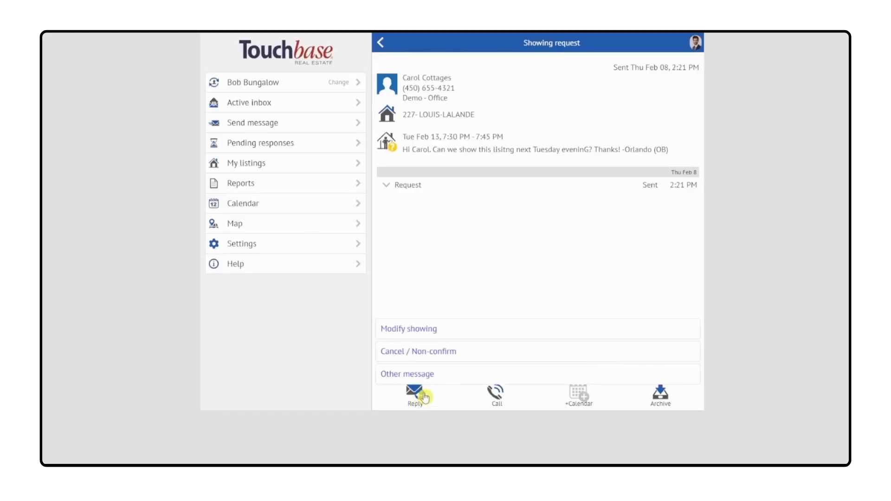
click(455, 356)
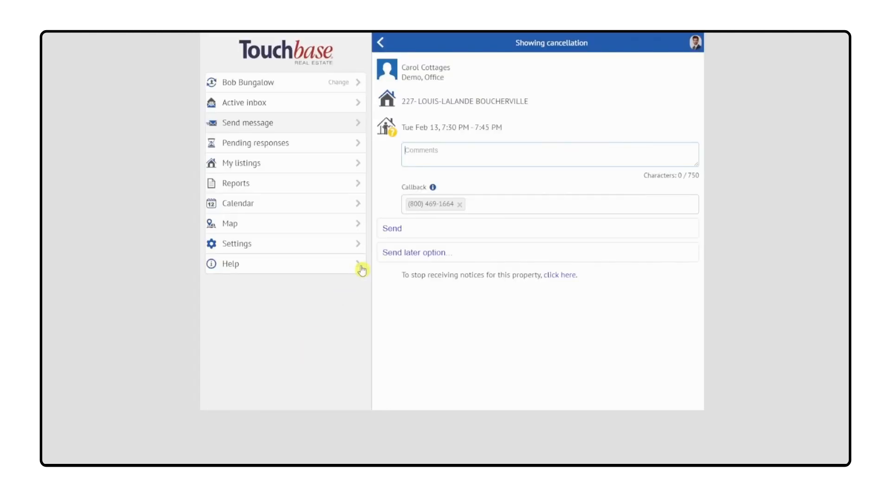
click(454, 151)
text(Sorry something came up. We'll re-schedule soon! Thanks! -Orlando)
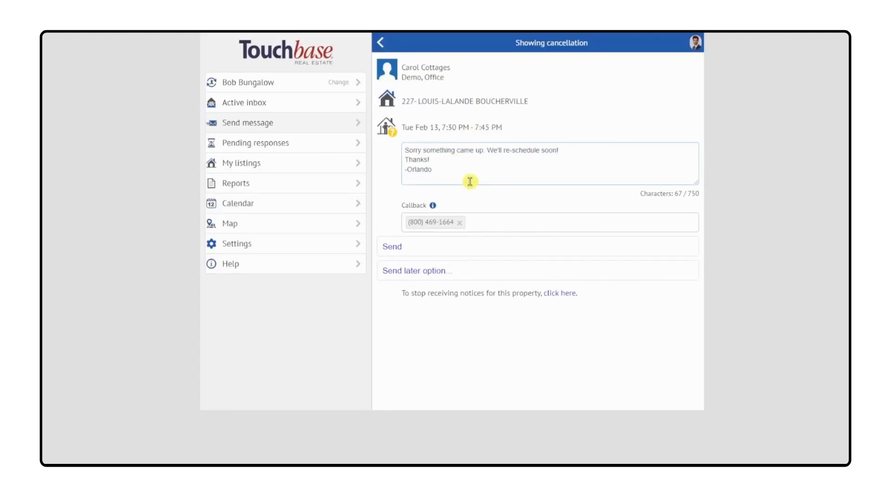
click(406, 247)
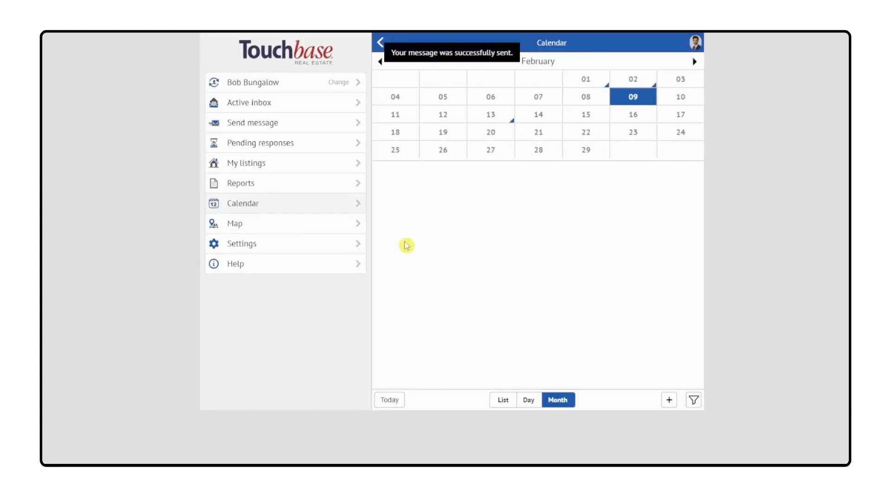
click(505, 118)
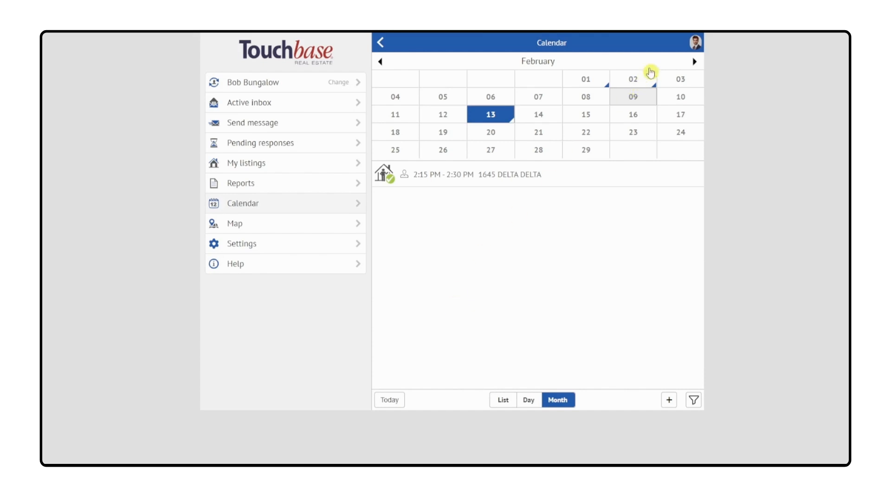
Step: Switch back to the assistant's account and open its settings
click(698, 44)
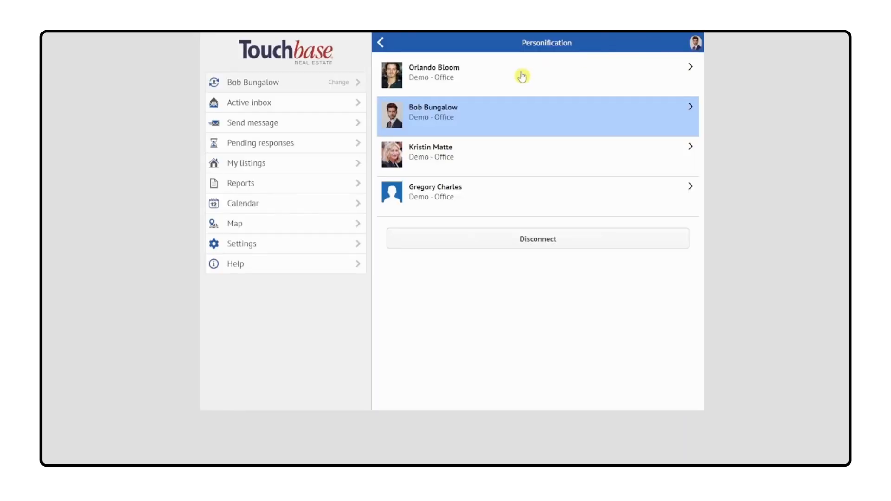
click(454, 78)
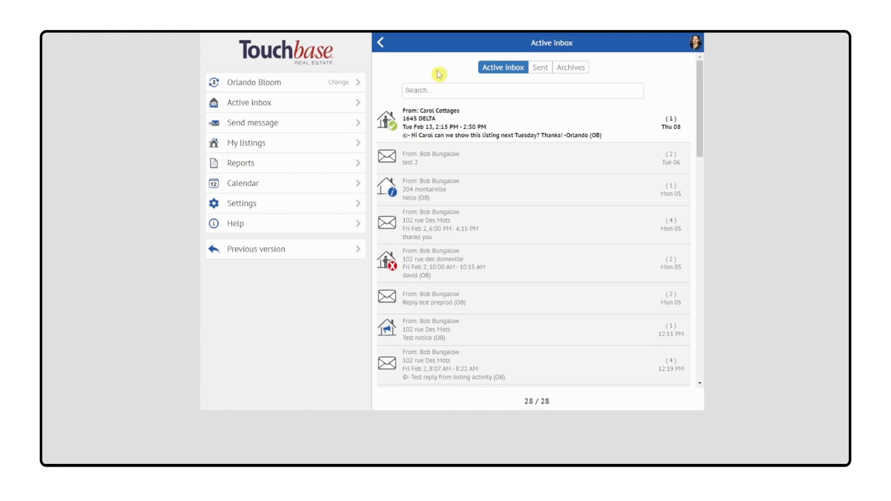
click(253, 200)
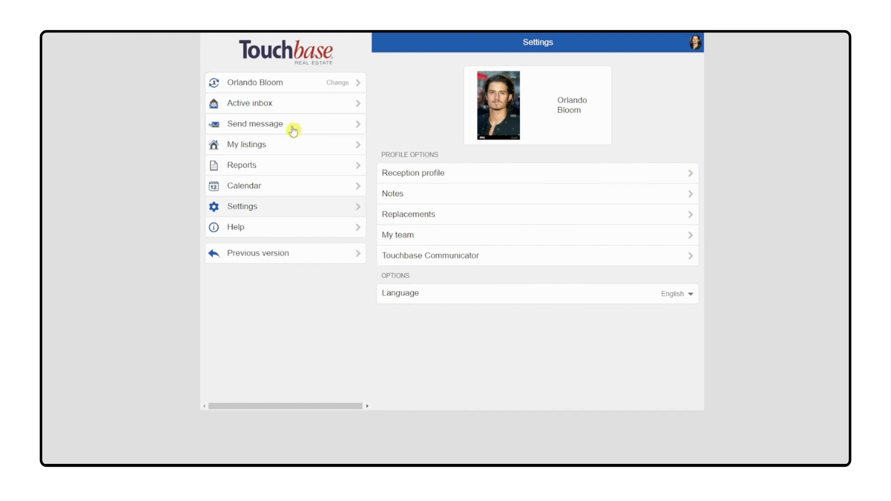
Step: Open the assistant's dispatch model in the listing dispatch rules of the third active listing
click(276, 148)
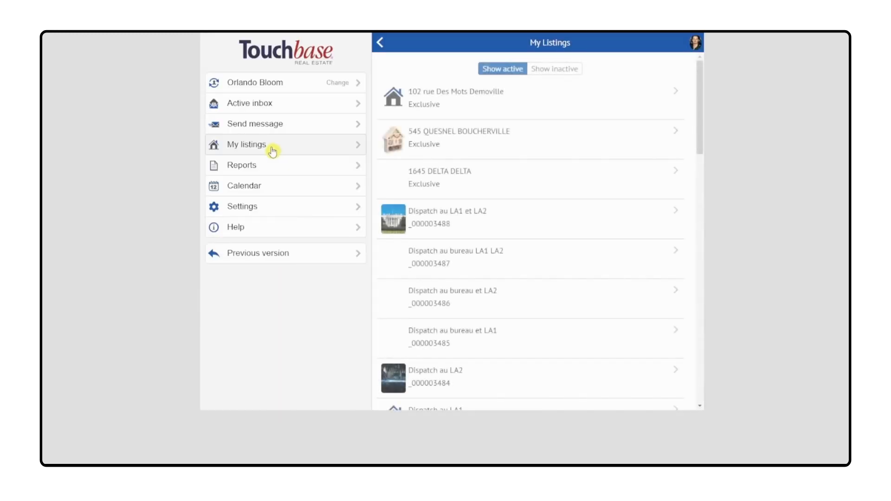
click(514, 177)
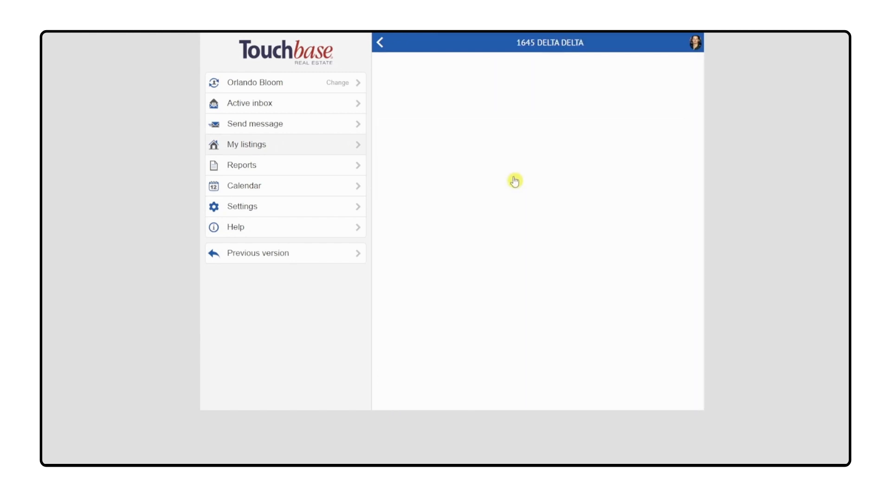
click(479, 92)
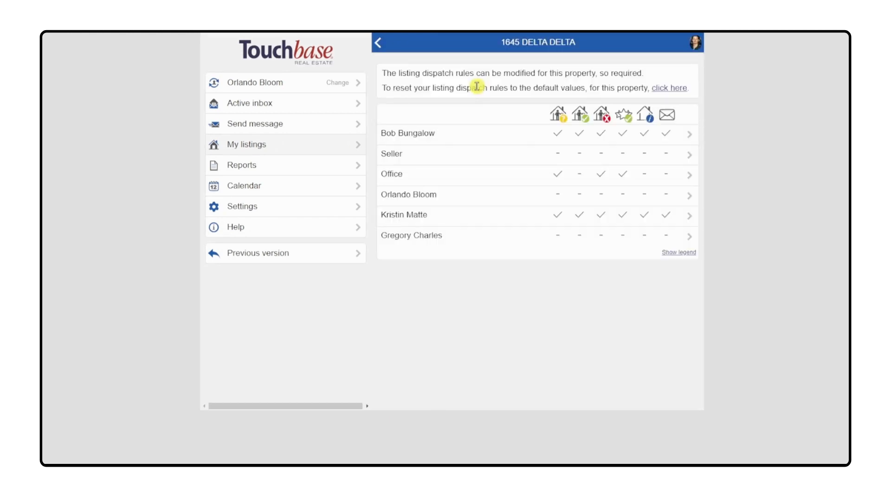
click(589, 197)
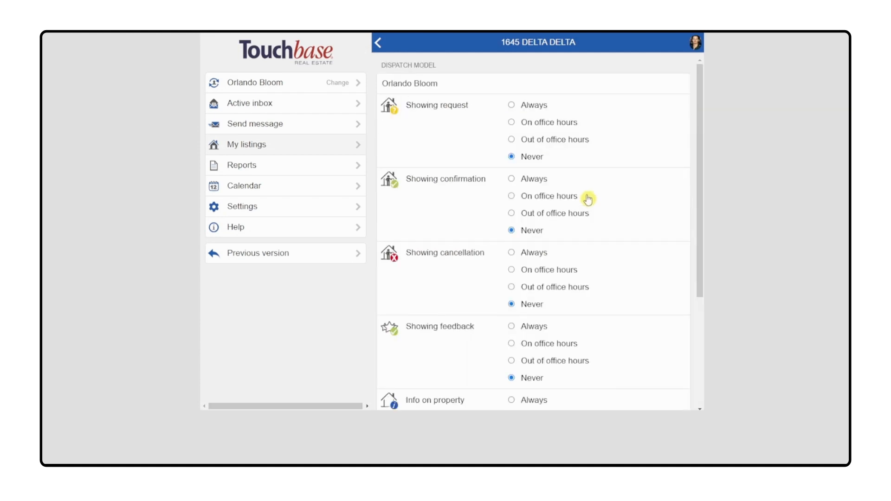
Step: Set all six message types, from showing request to other message, to Always for the assistant on this listing and save
click(527, 110)
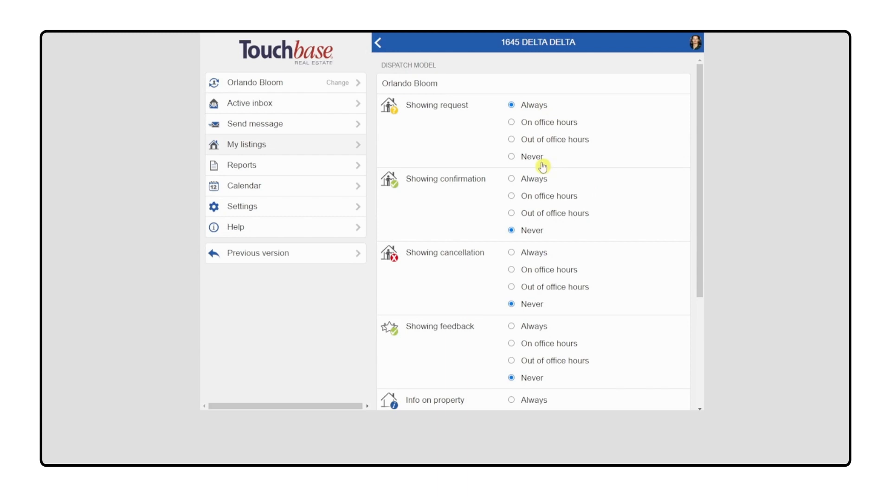
click(525, 179)
click(524, 253)
scroll(573, 283, down, 3)
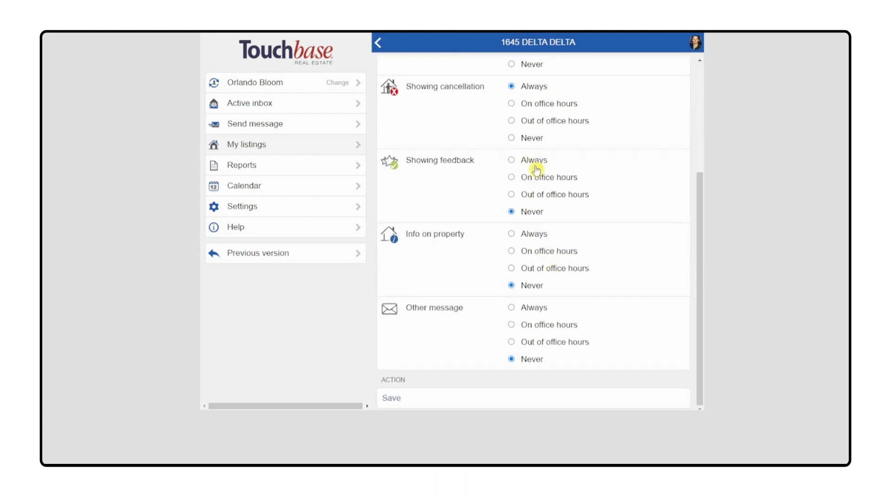
click(531, 163)
click(537, 232)
click(536, 309)
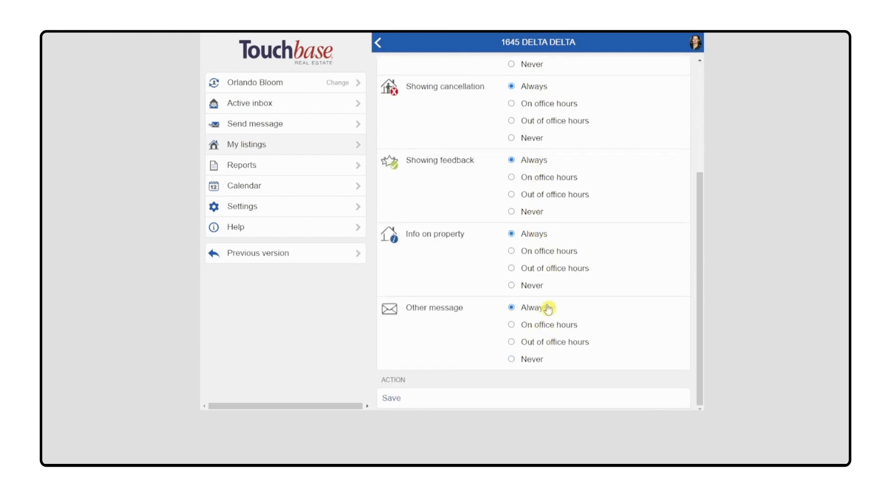
click(423, 393)
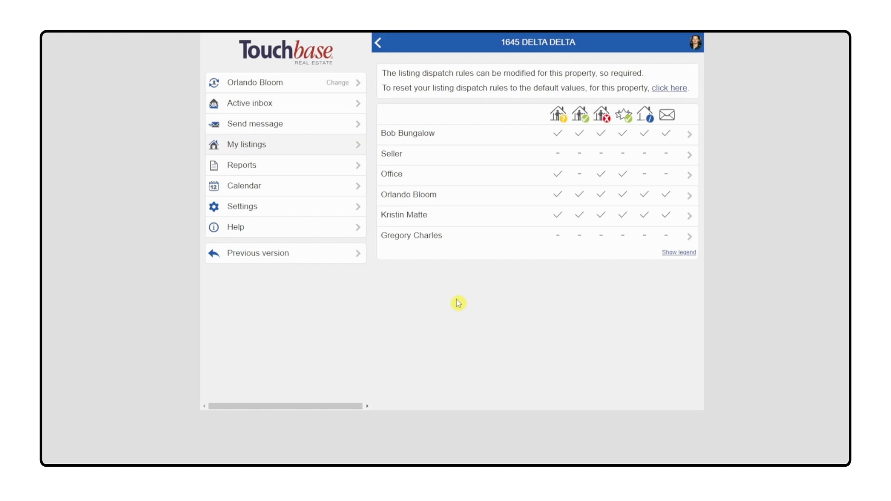
Step: Switch to the listing agent's account and open the assistant's dispatch model in the default Listing dispatch settings
click(250, 89)
click(451, 117)
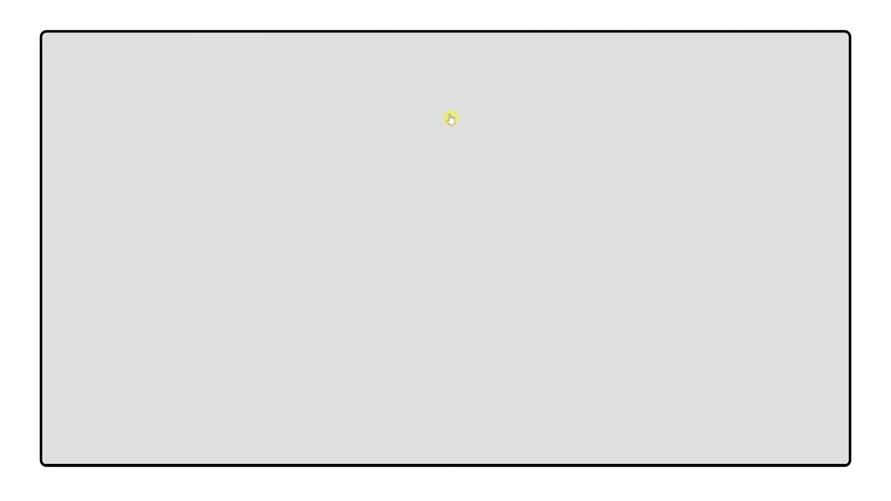
click(246, 244)
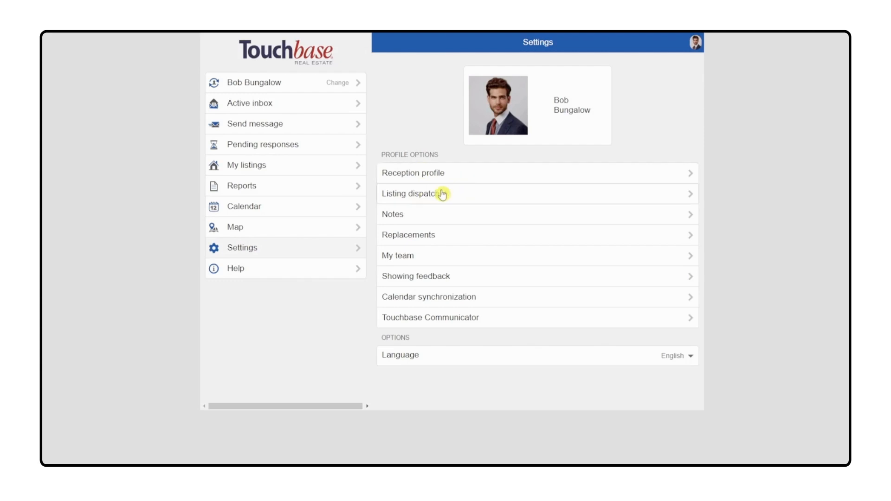
click(580, 196)
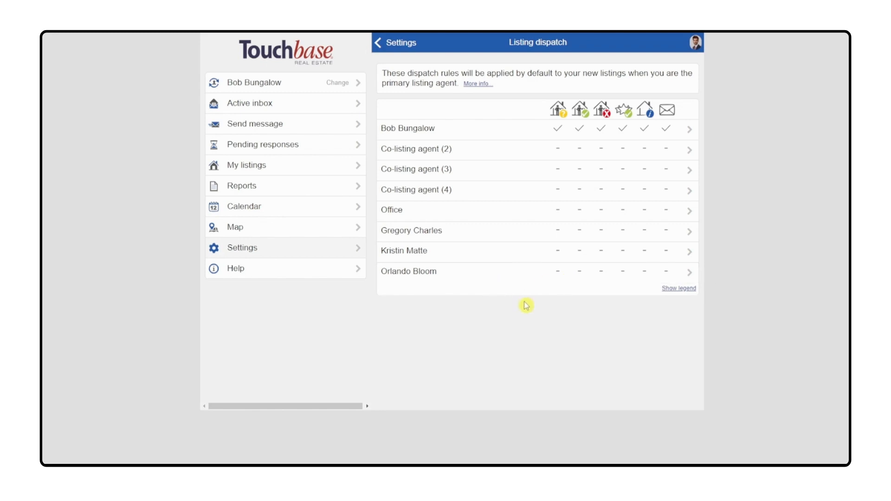
click(537, 277)
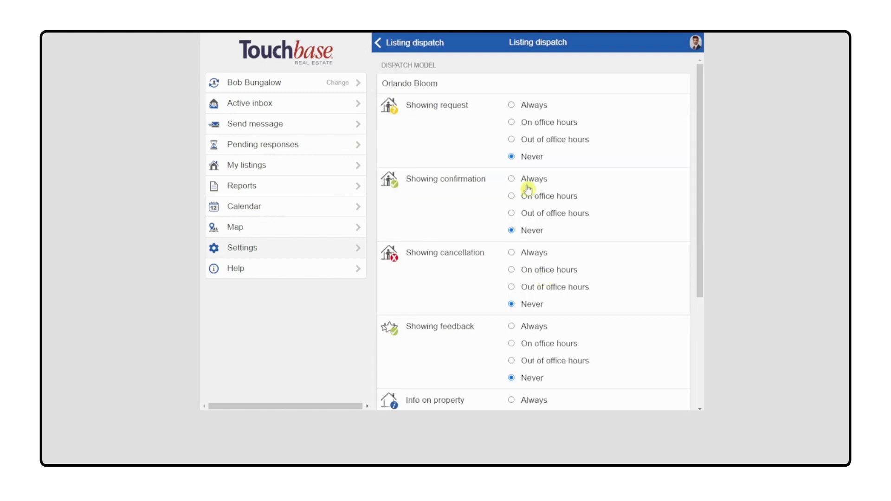
Step: Set the assistant's default dispatch to Always for all six message types on new listings and save
click(524, 105)
click(524, 179)
click(520, 254)
scroll(538, 246, down, 4)
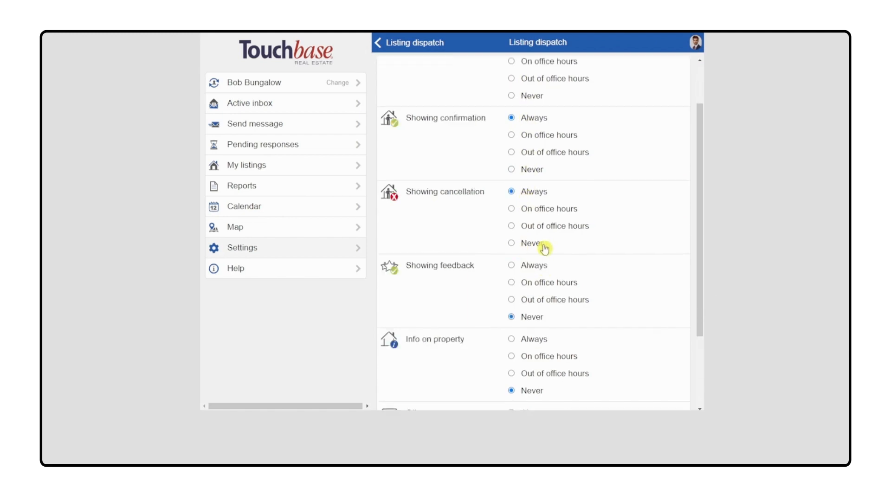
click(531, 177)
click(533, 160)
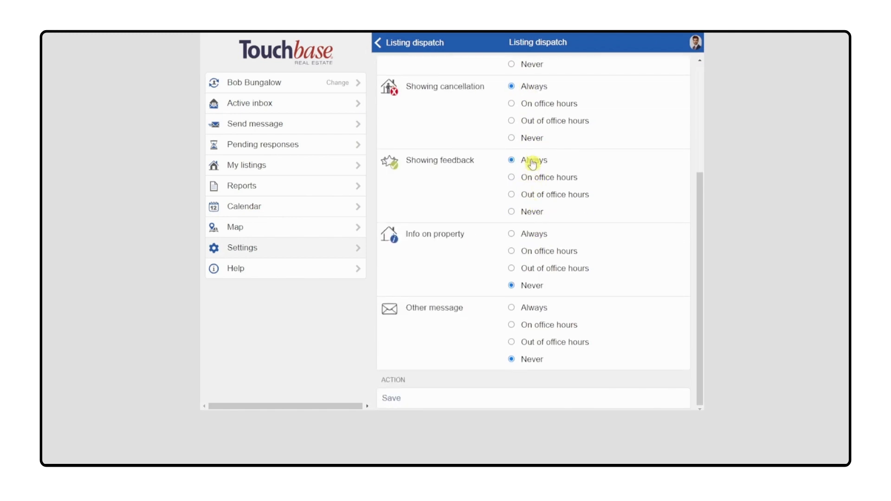
click(531, 234)
click(524, 308)
click(411, 398)
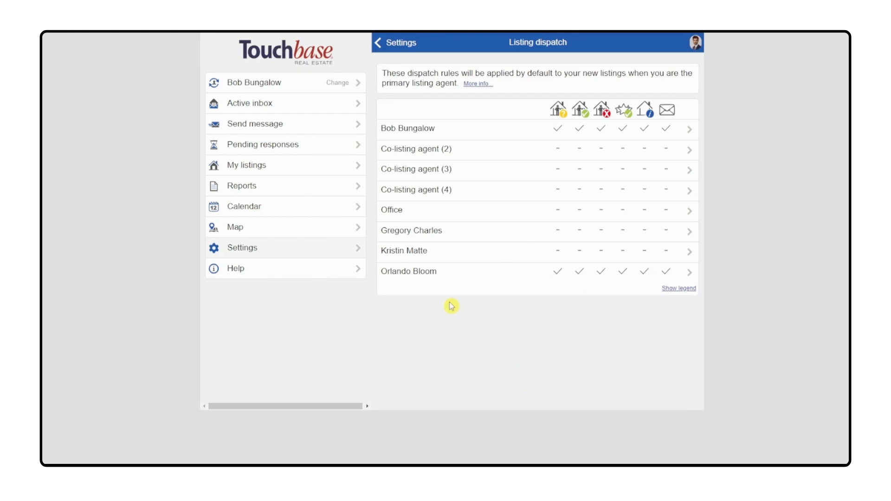
Step: Open the Personification list of team members
click(306, 80)
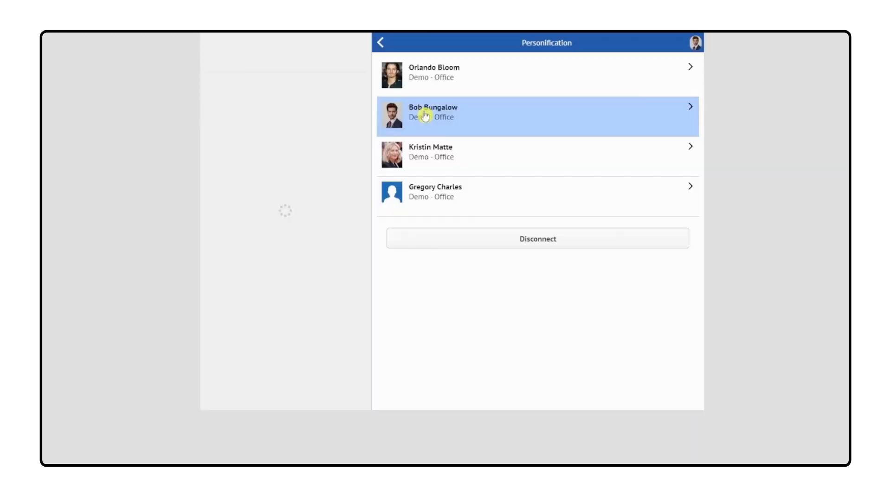